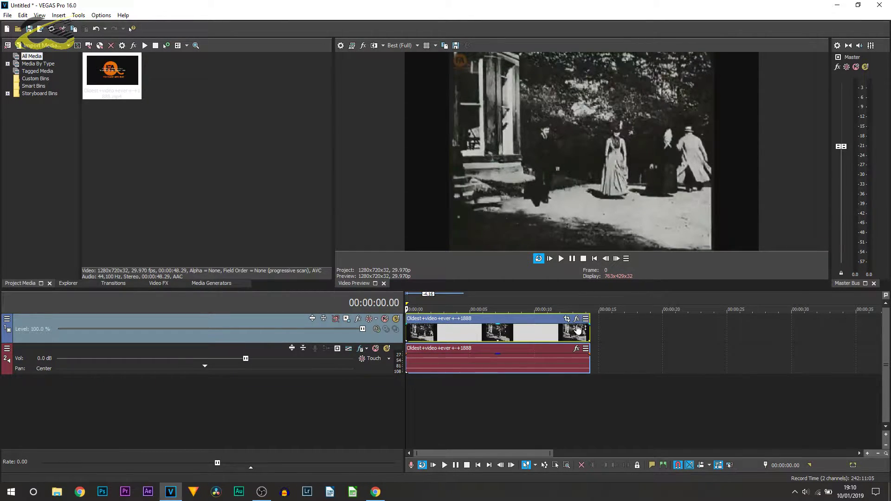
- With aspect ratio locked, shrink the clip's Pan/Crop frame to 929.8 × 523.0, then play-check the result
click(567, 319)
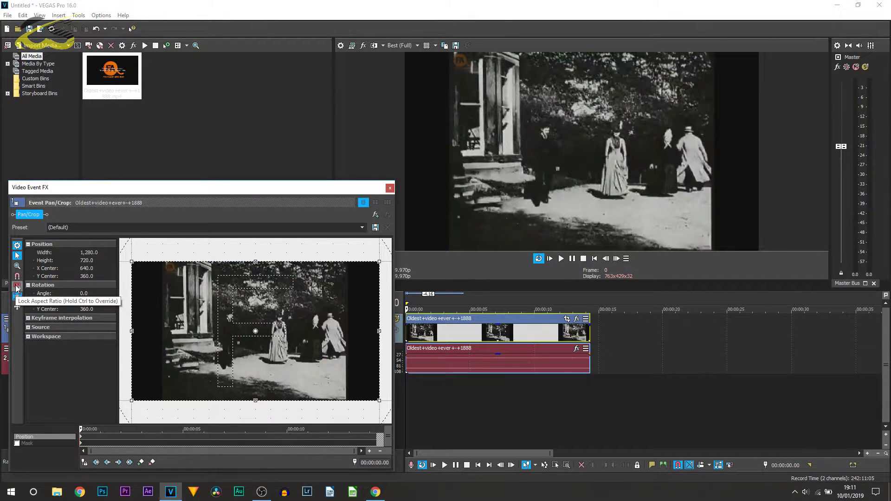
click(17, 286)
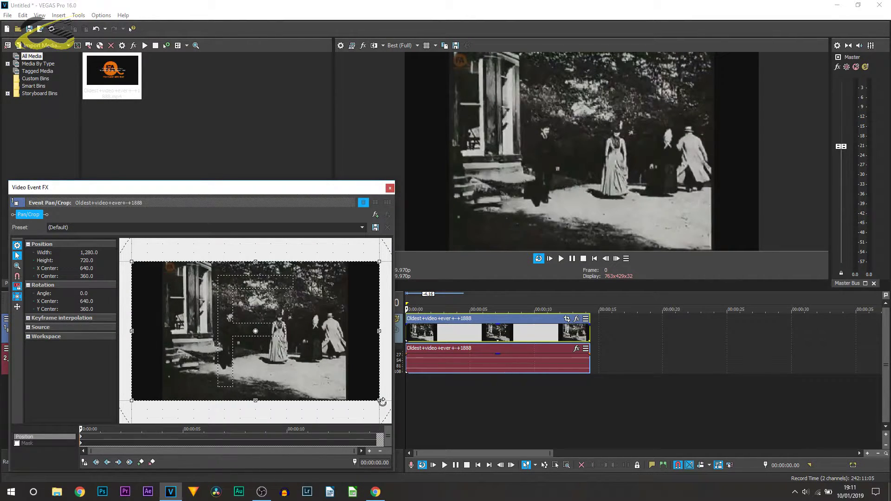
drag(380, 399, 348, 390)
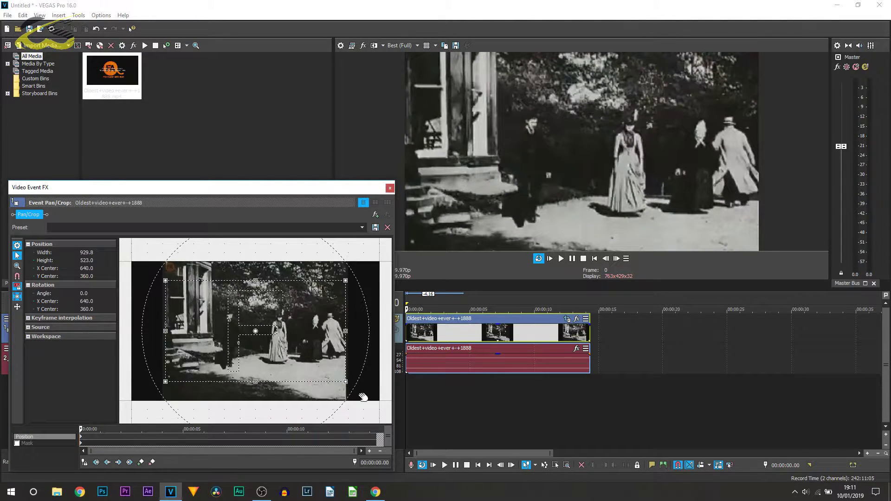
click(561, 259)
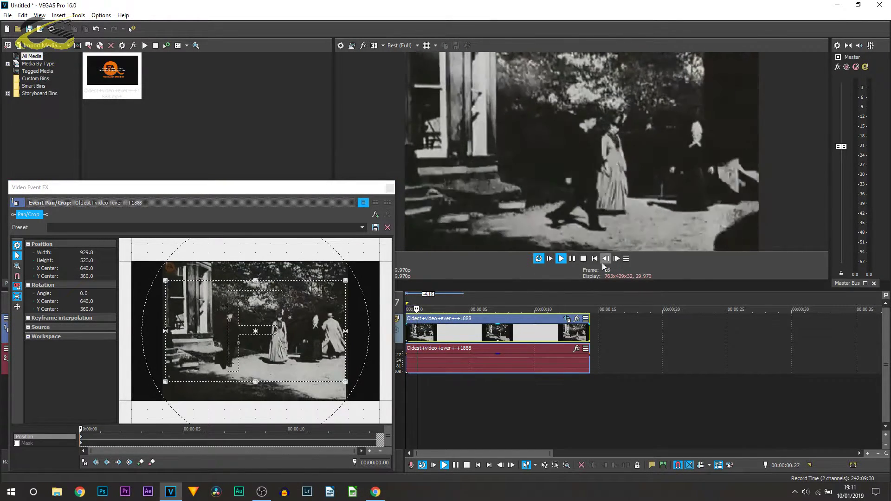
click(571, 259)
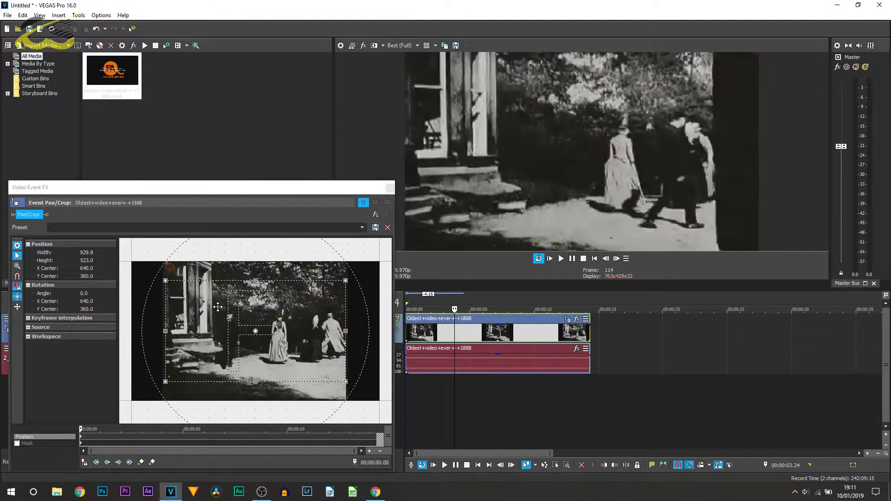
- Move the crop frame vertically only to Y Center 372.0, close Pan/Crop, and play from start
click(17, 307)
click(17, 308)
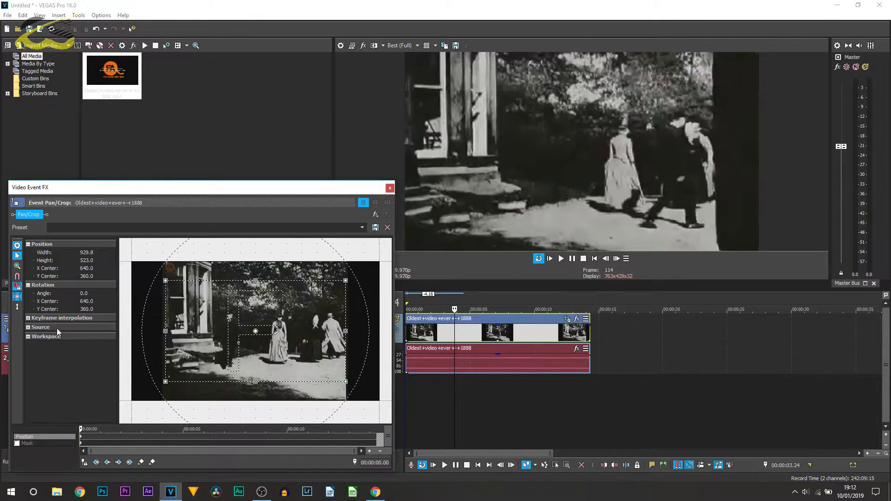
drag(273, 329, 294, 350)
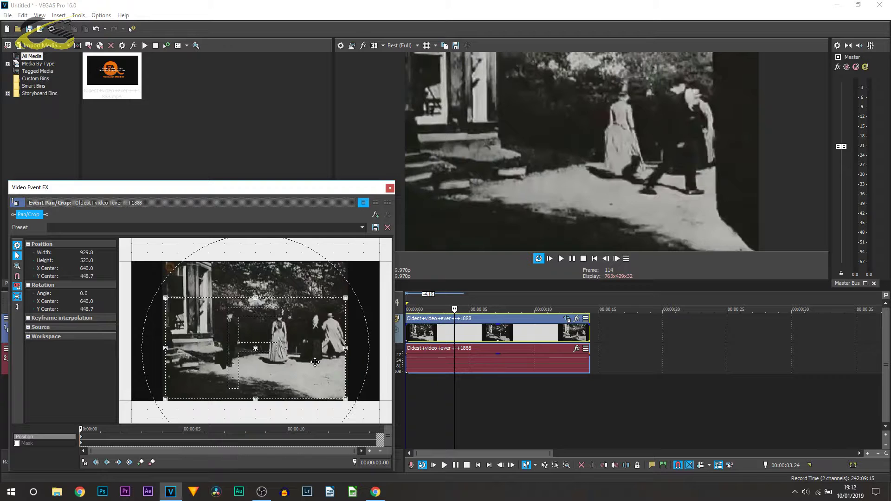
drag(315, 362, 337, 346)
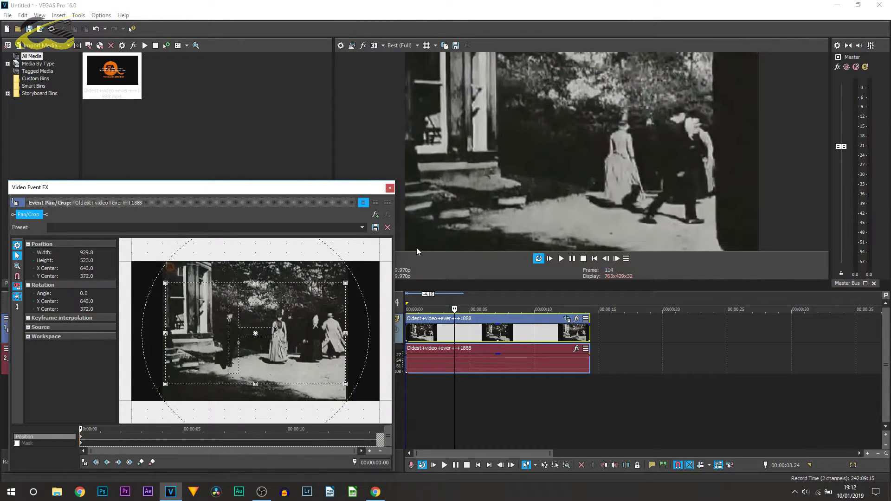
click(390, 188)
click(550, 259)
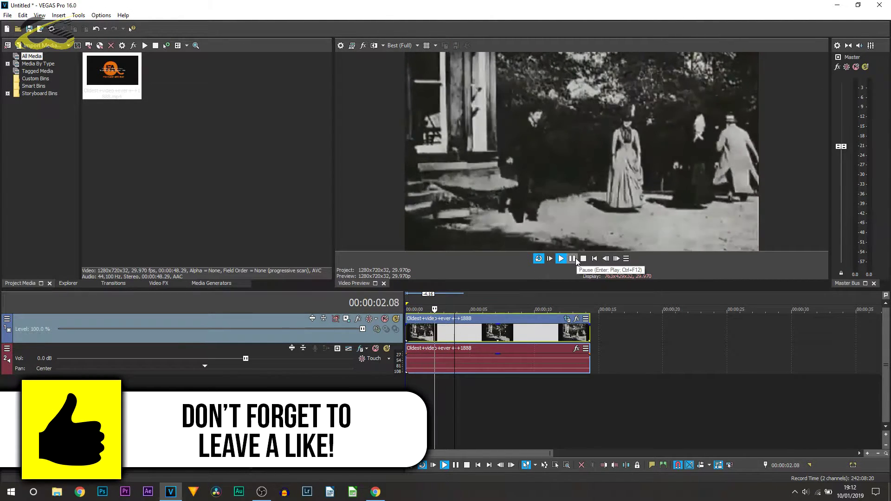
- Stop playback, uncheck Maintain aspect ratio in the 1888 clip's Properties, and return to start
key(space)
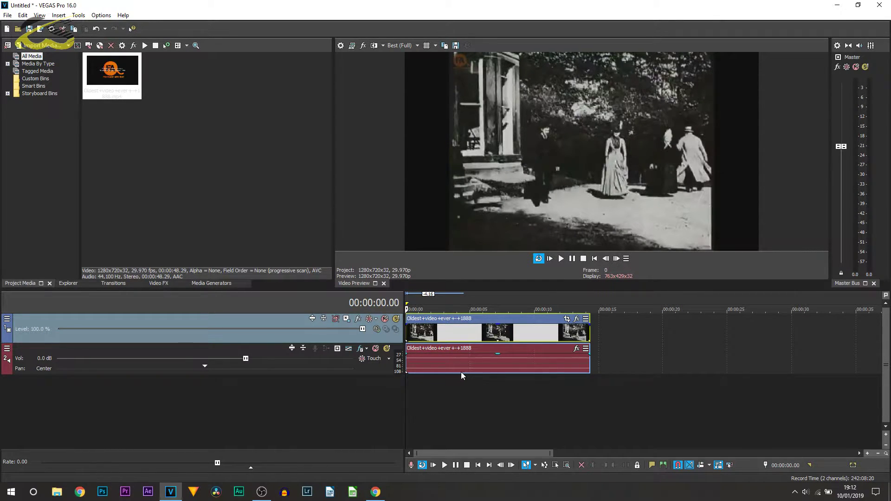
click(414, 335)
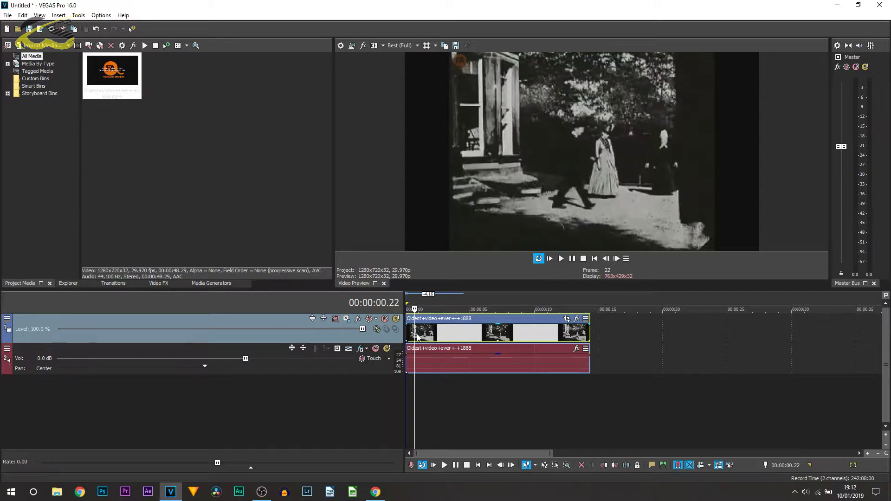
right_click(417, 336)
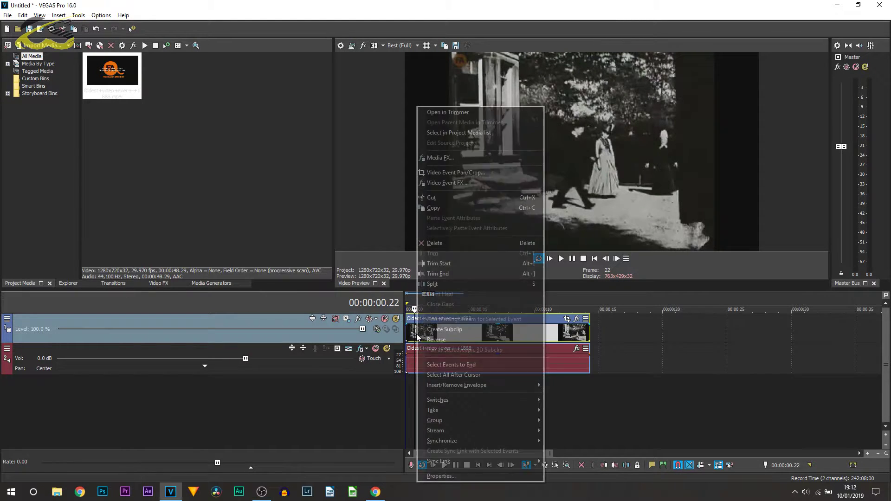
click(460, 476)
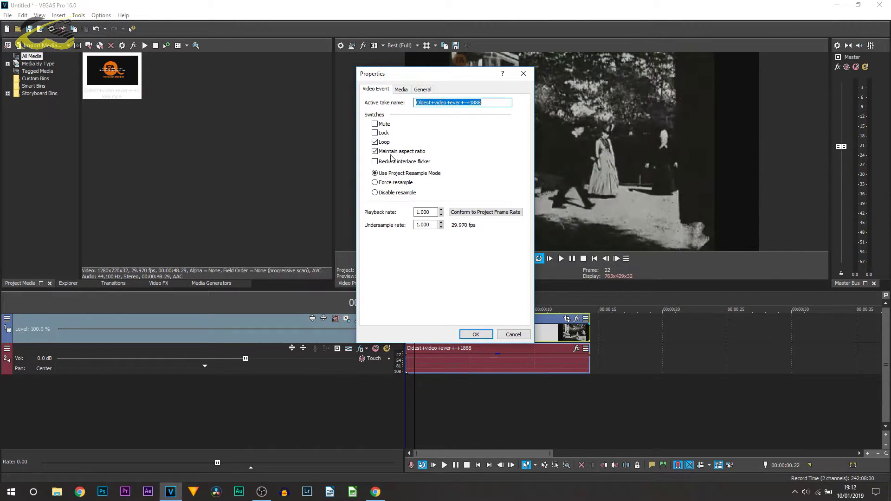
click(390, 155)
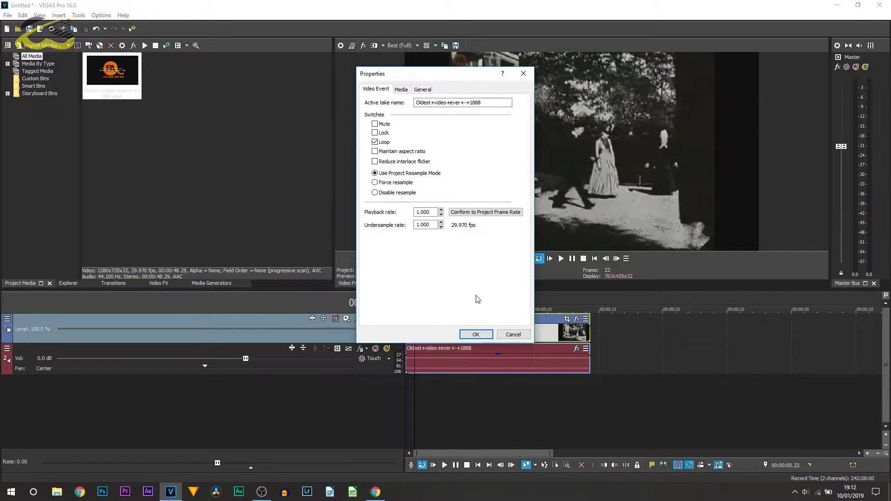
click(481, 335)
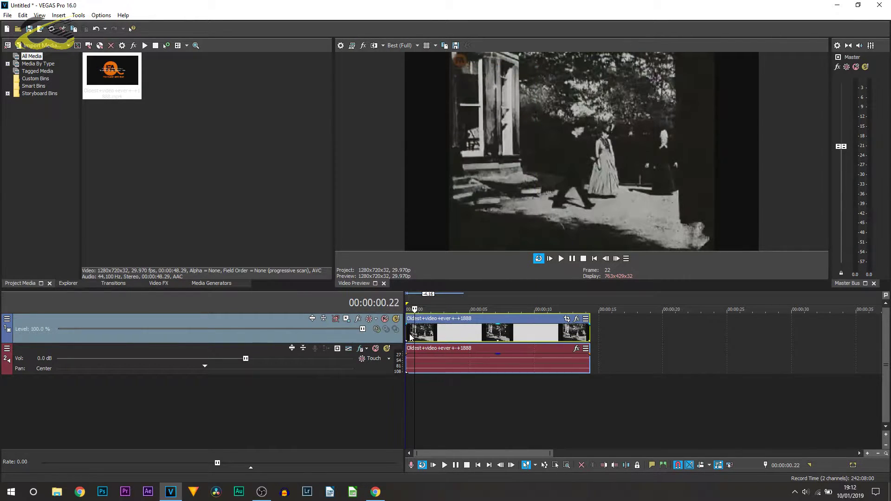
key(ctrl+Home)
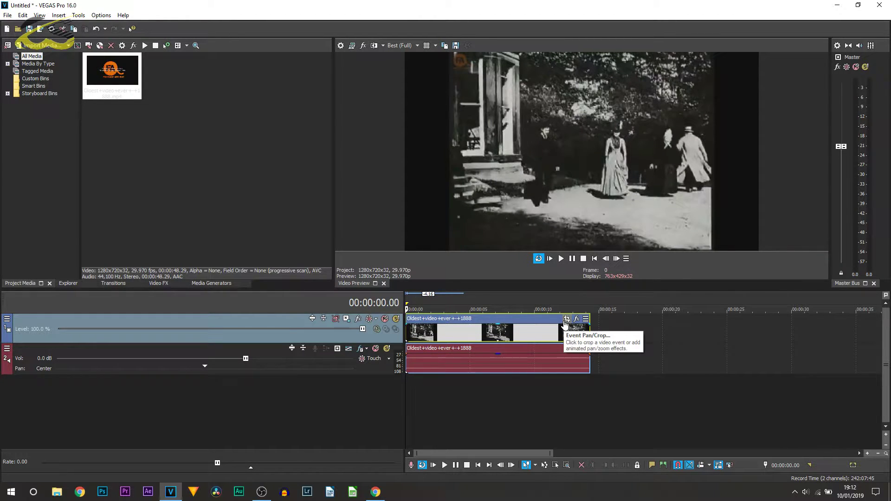
- Using Size About Center, crop the 1888 clip to 934.6 × 720 centred at 640, 360
click(566, 320)
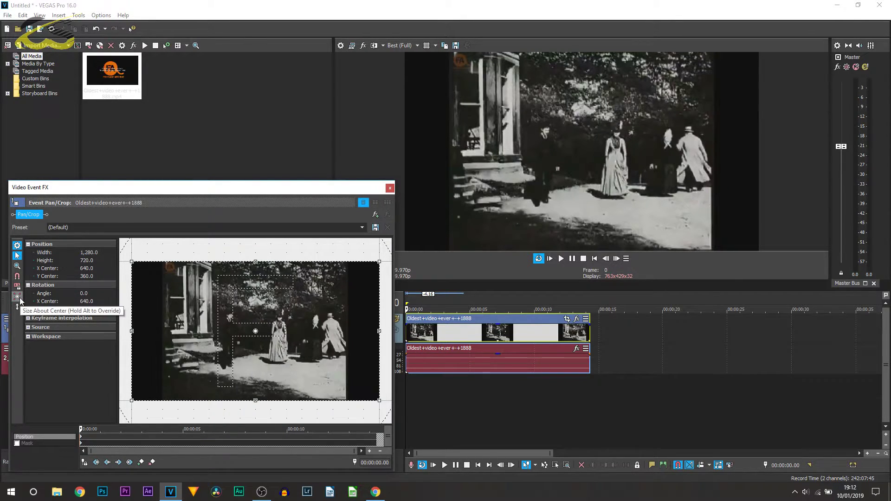
click(19, 299)
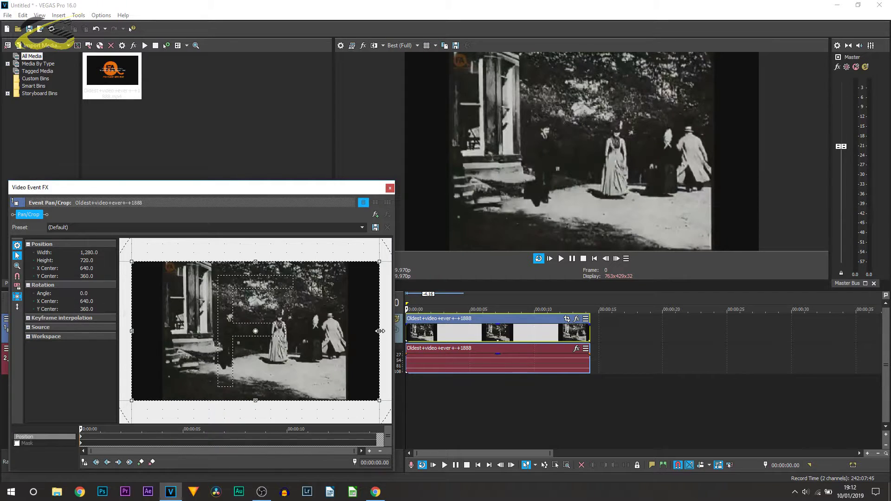
drag(380, 331, 346, 331)
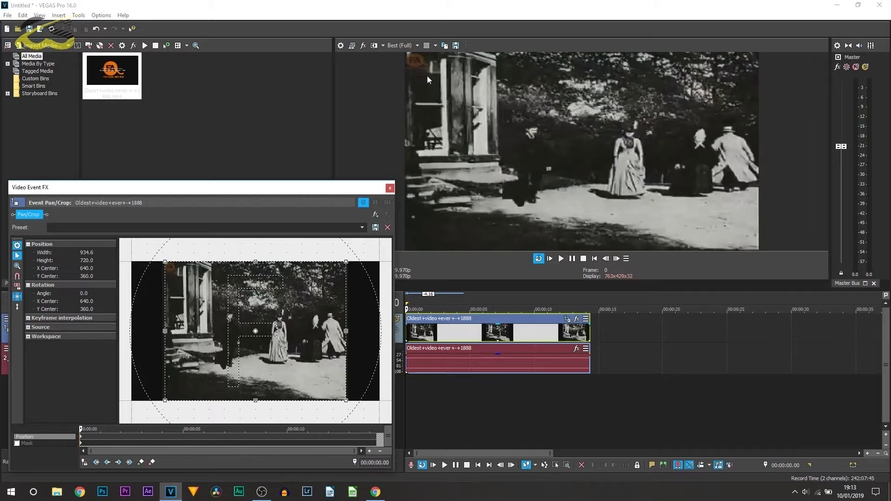
click(390, 188)
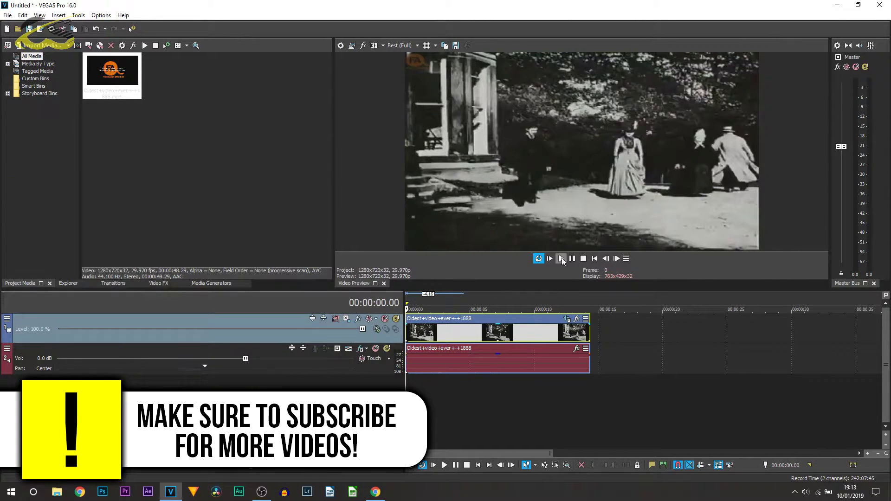
- Play back the cropped clip, stop it, then return the playhead to the timeline start
click(561, 258)
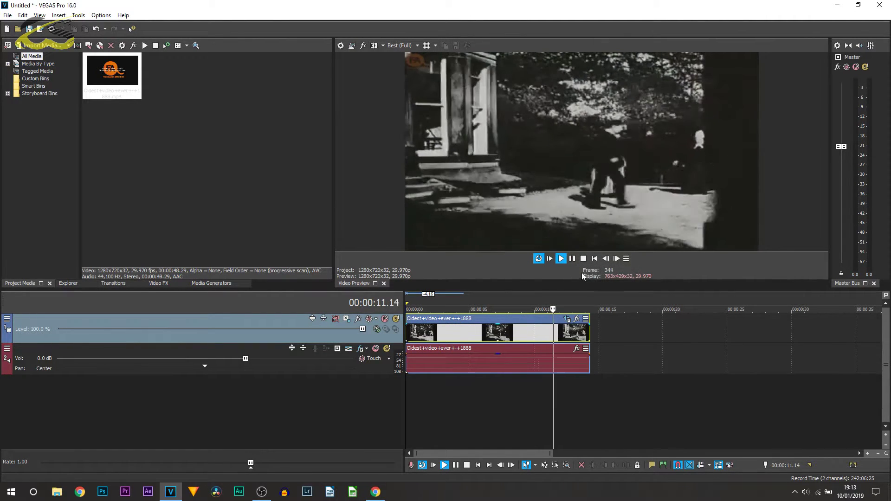
key(space)
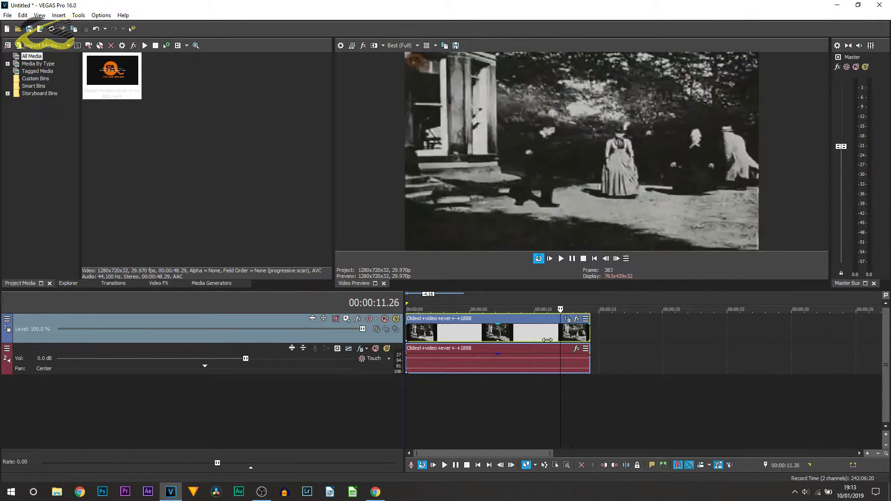
click(462, 342)
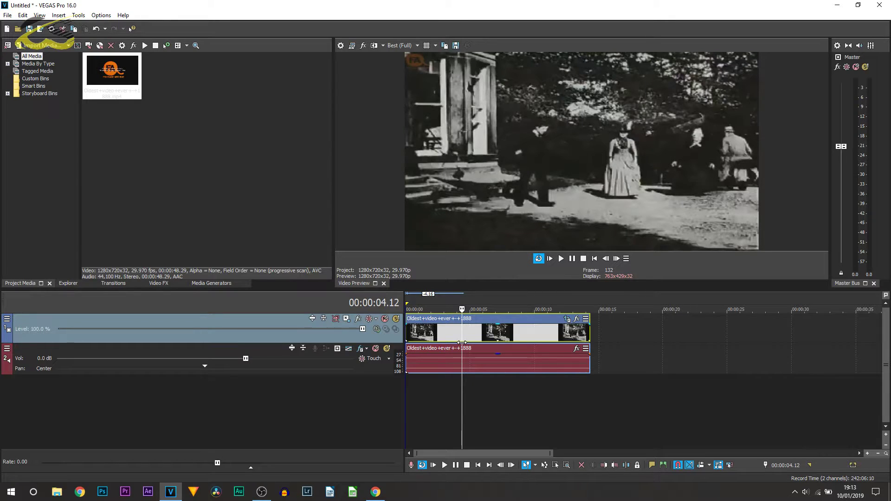
key(ctrl+Home)
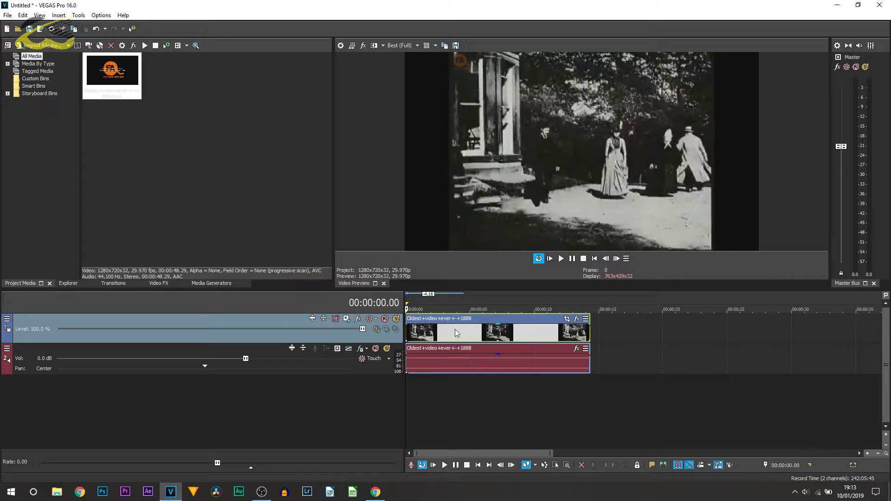
scroll(498, 345, down, 5)
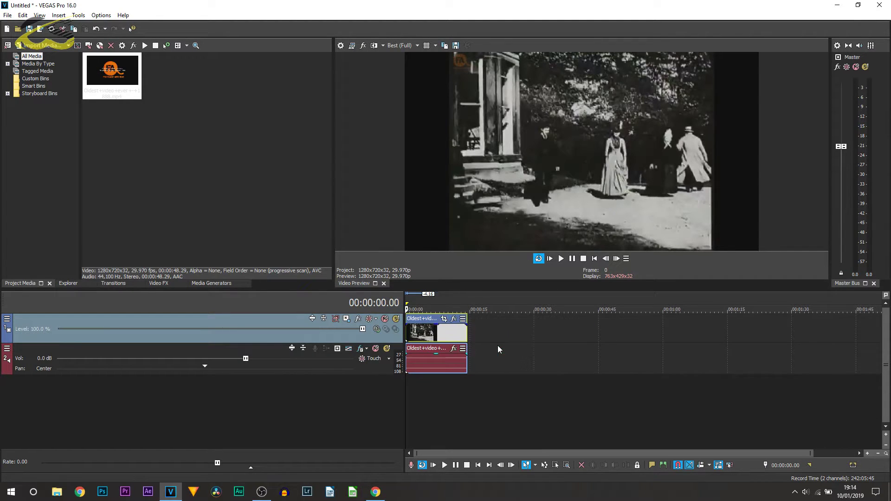
drag(485, 327, 816, 322)
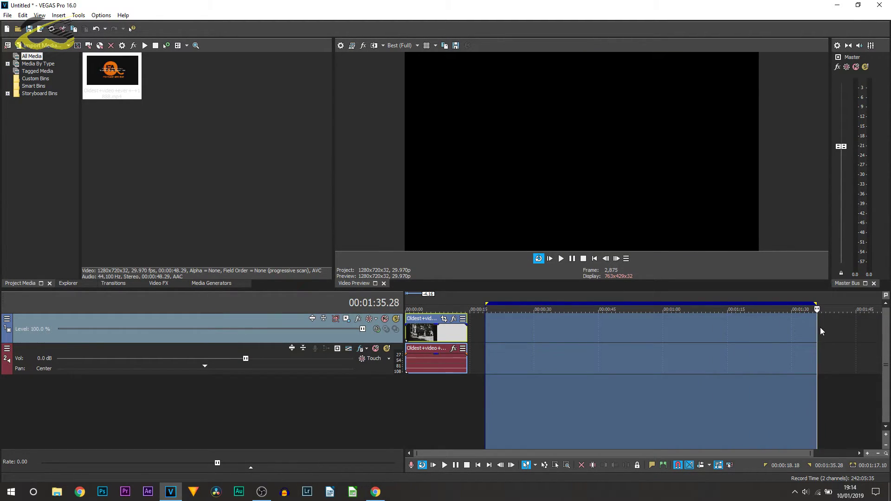
click(816, 323)
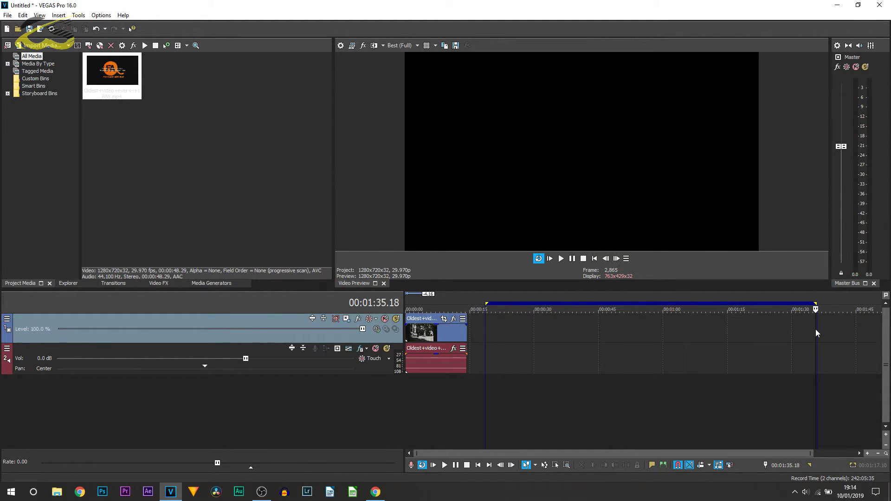
click(413, 340)
scroll(415, 346, up, 4)
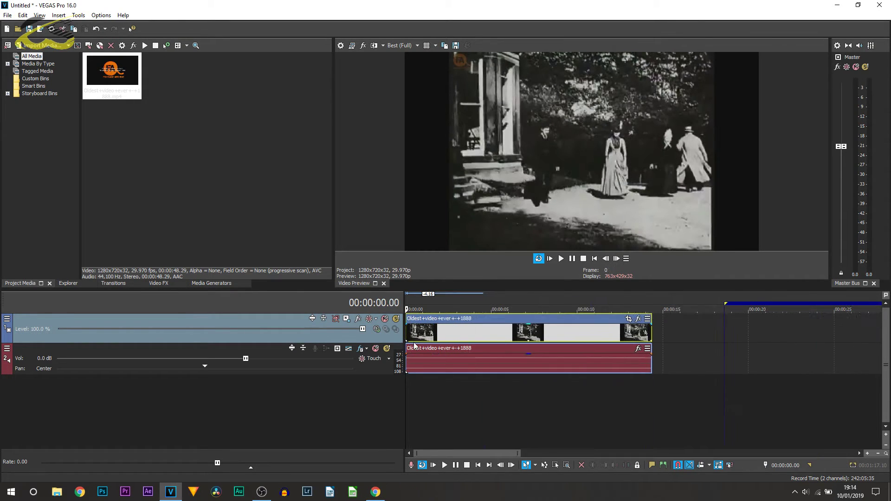
click(346, 319)
- With Scale About Center on, enlarge track 1's motion frame to 1,743.00 × 980.44
drag(352, 199, 392, 203)
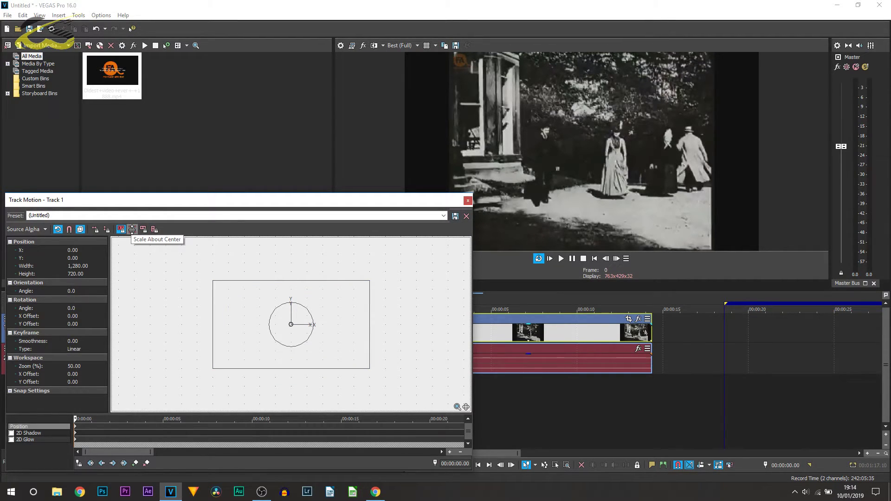
click(132, 229)
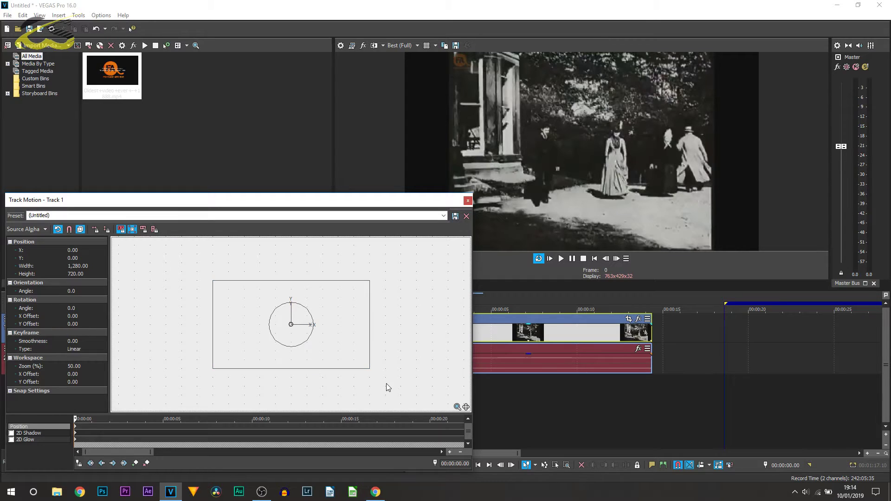
drag(372, 369, 398, 380)
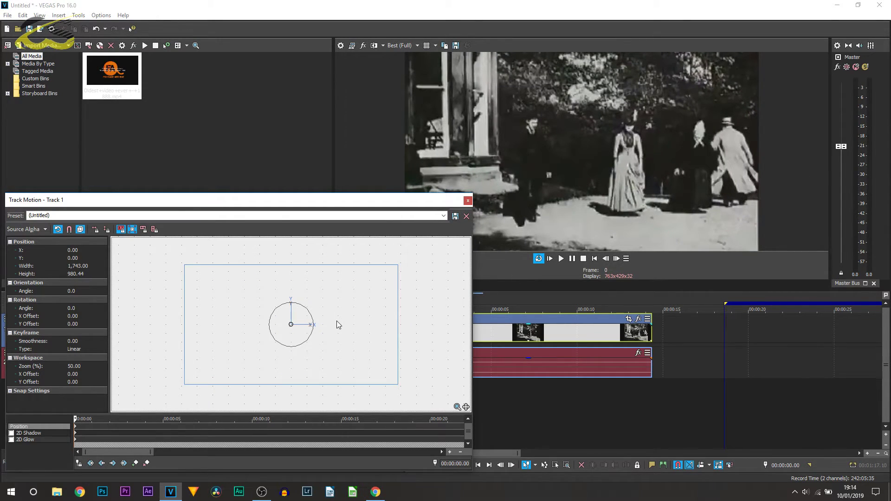
- Lock X movement and nudge track 1's motion frame to Y position 11.37
click(95, 230)
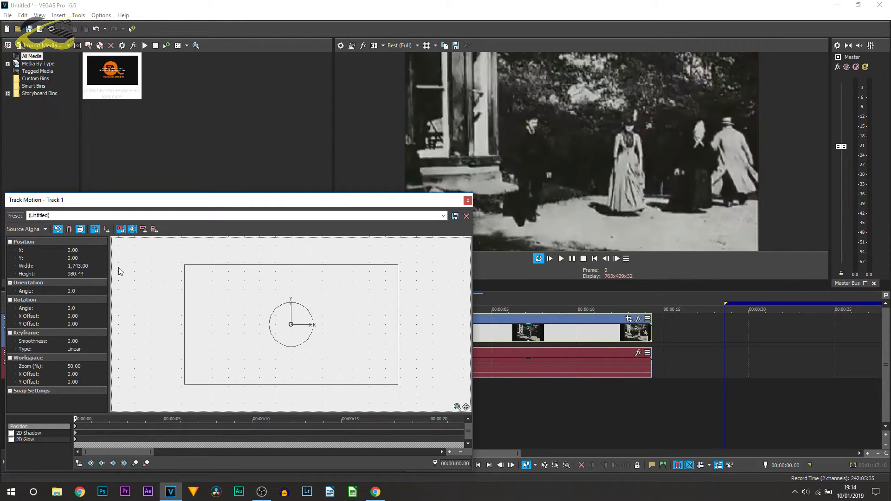
drag(345, 342, 366, 338)
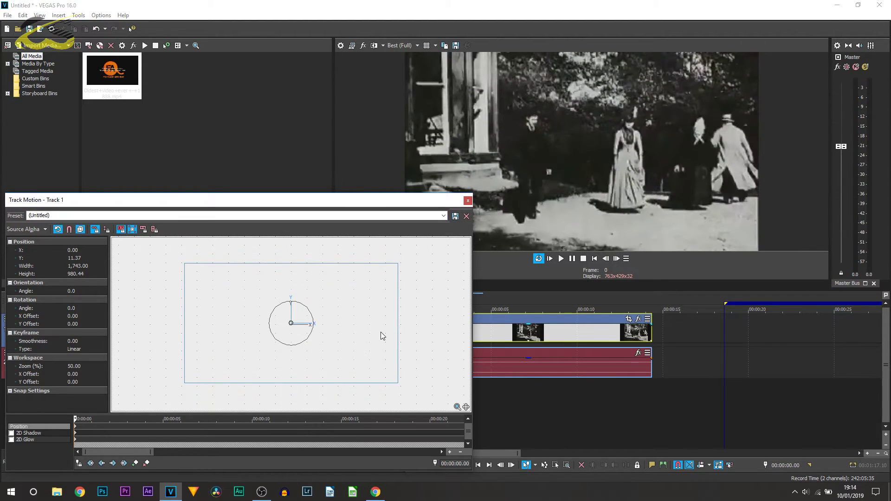